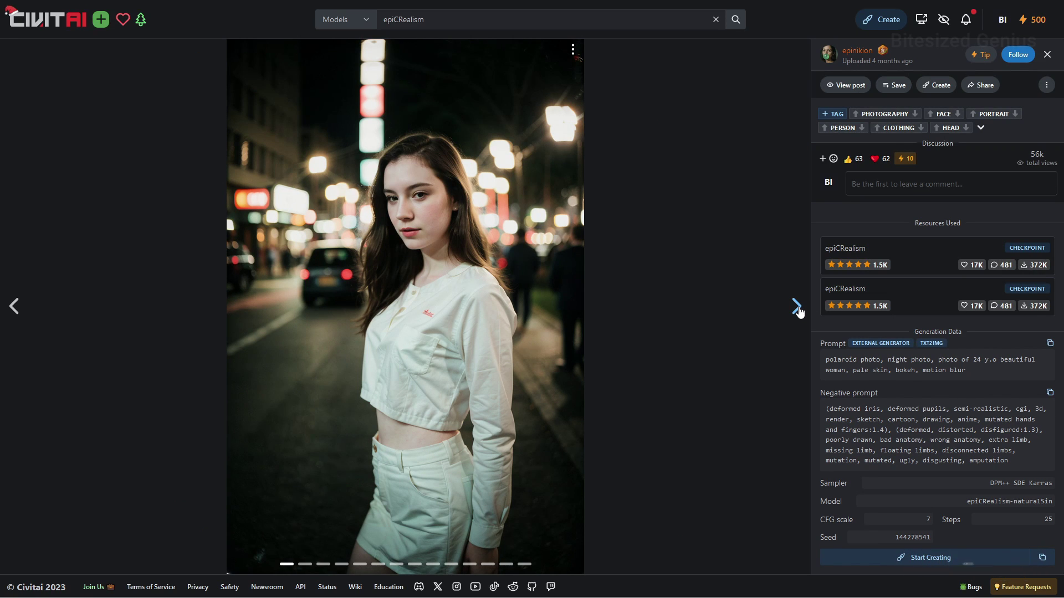
Advance through the next two epiCRealism sample images, then close the viewer.
click(796, 306)
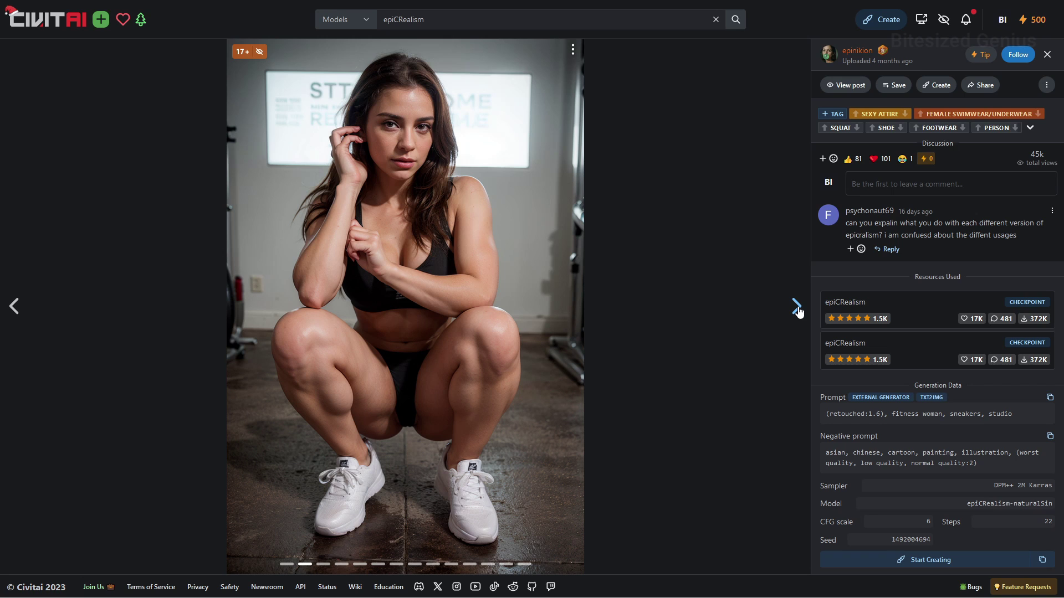
click(796, 307)
key(Escape)
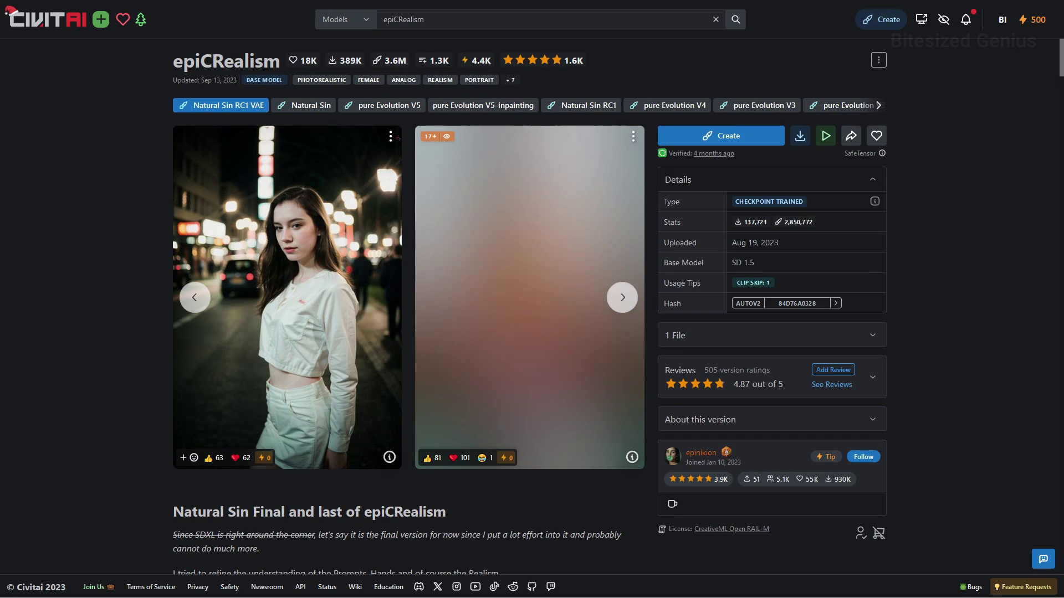
Browse the samples from the squatting woman to the scientist in a laboratory, reading each one's settings.
key(alt+Right)
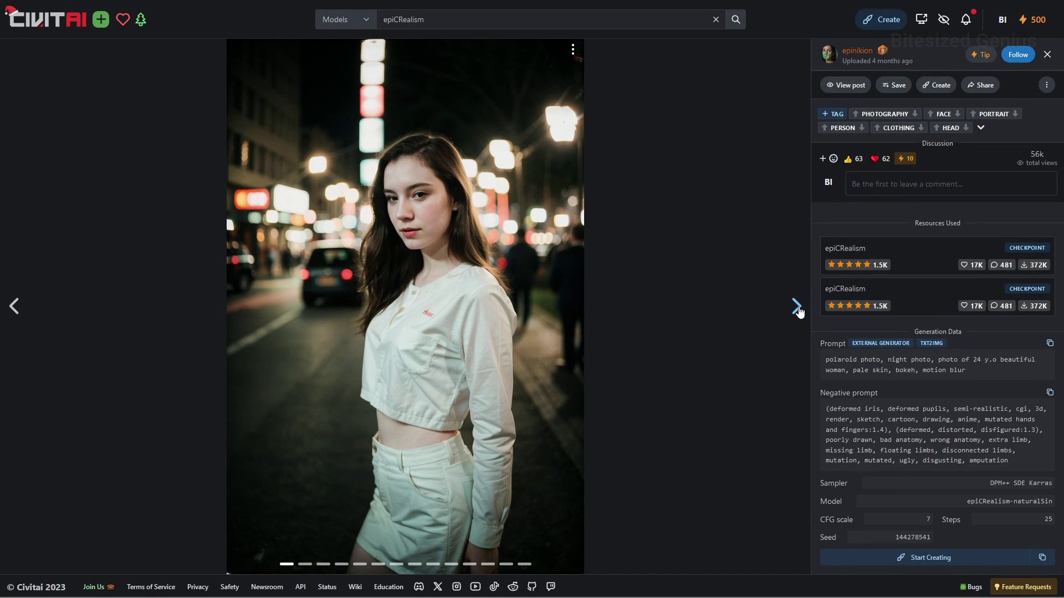
click(796, 306)
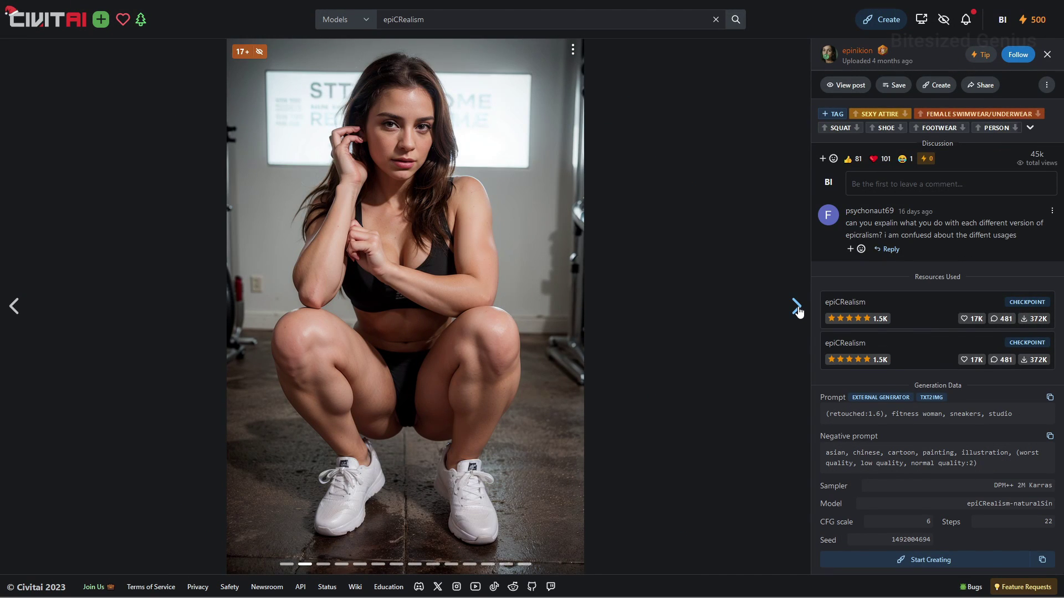
click(796, 306)
click(796, 306)
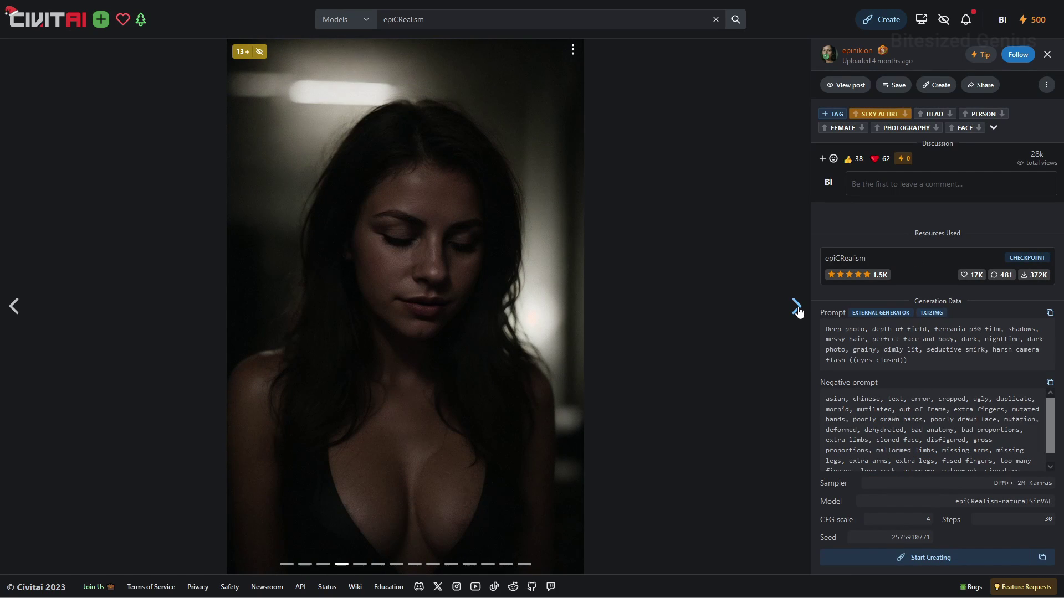
click(796, 306)
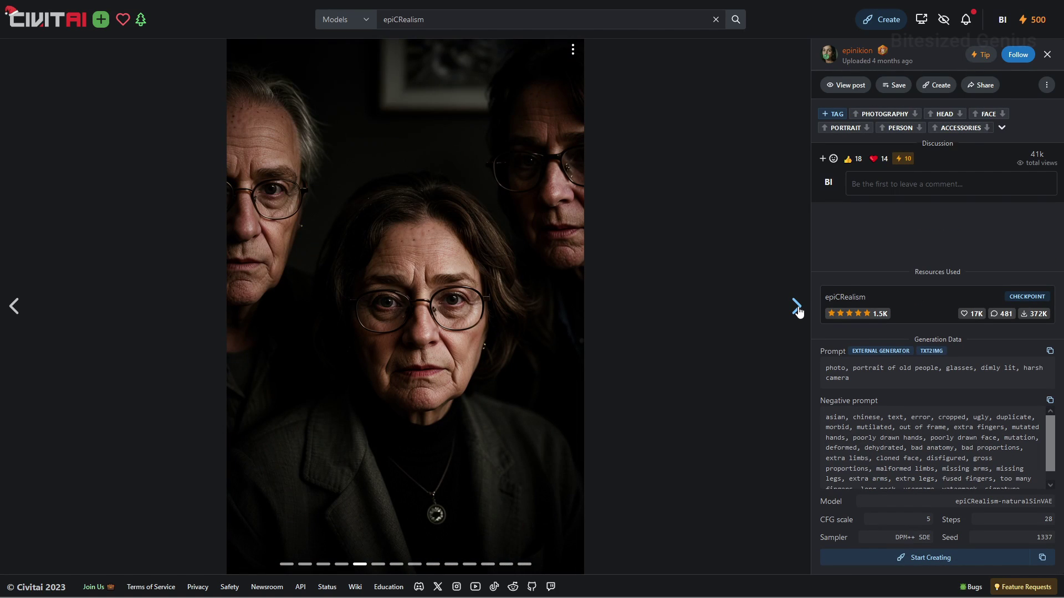
click(797, 306)
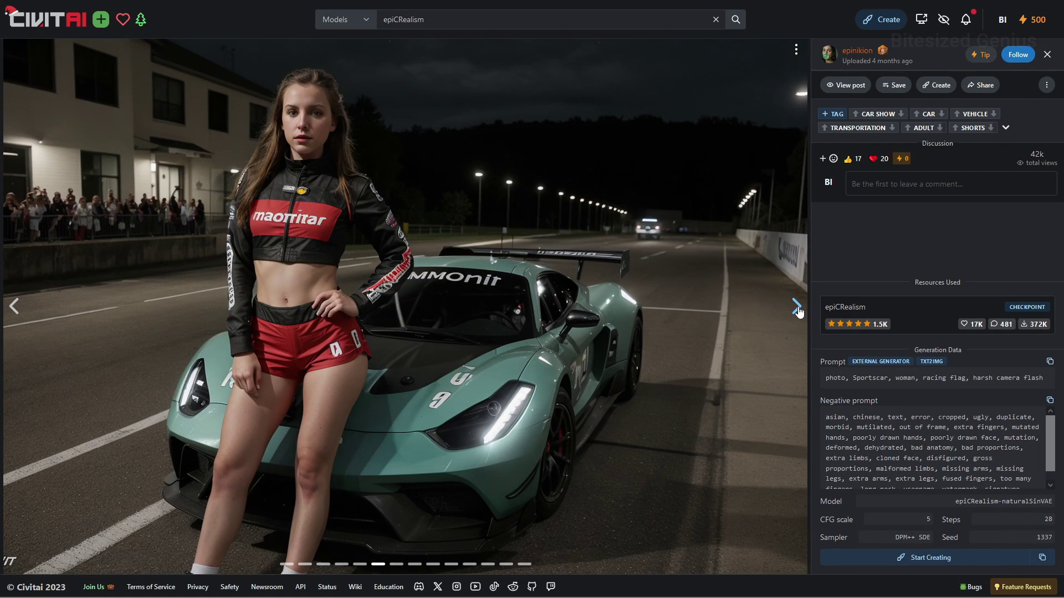
click(796, 306)
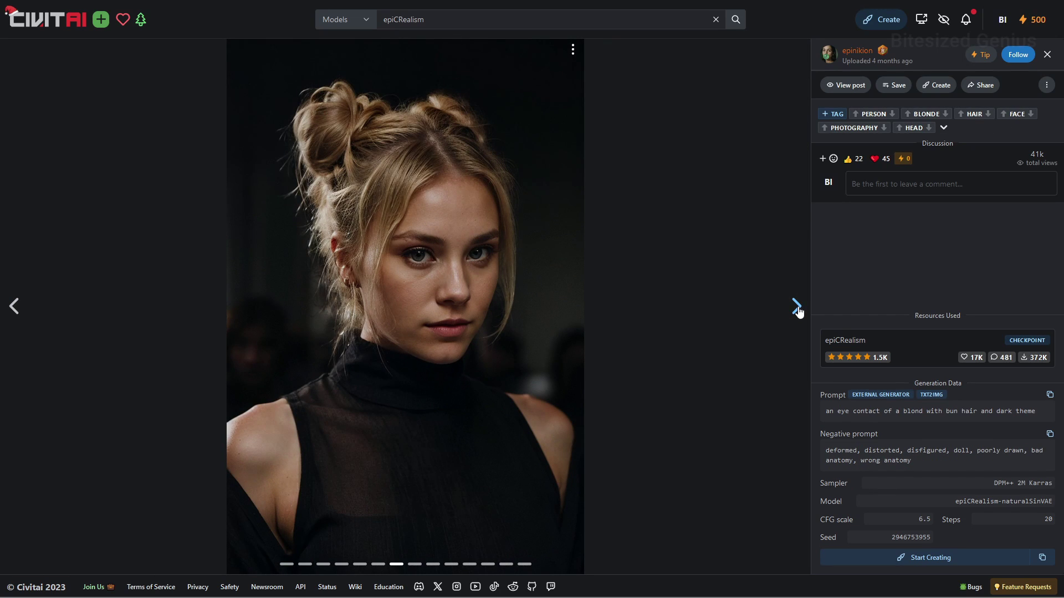
click(796, 307)
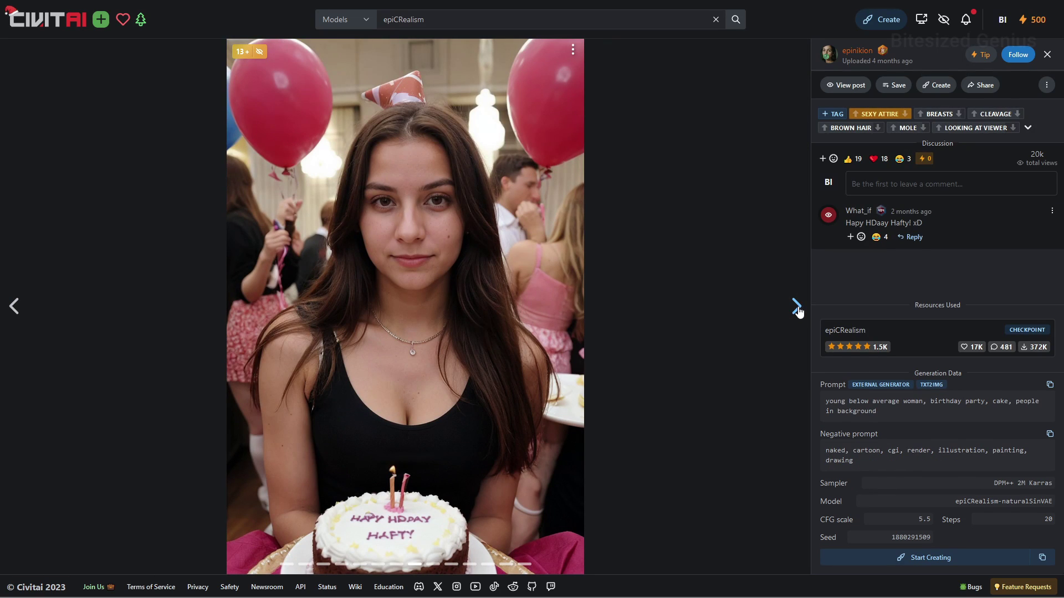
click(796, 307)
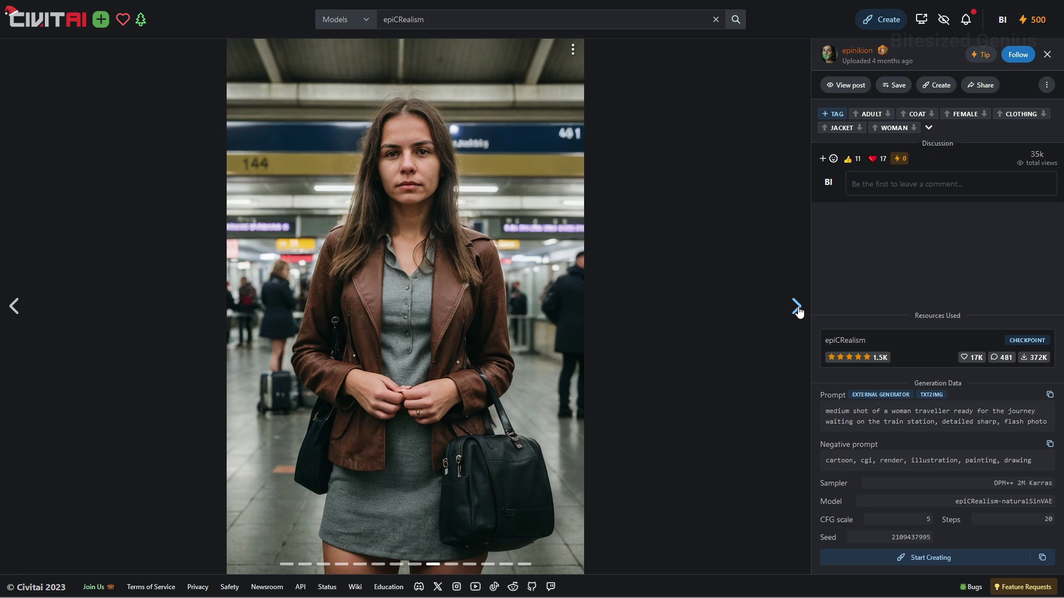
click(796, 306)
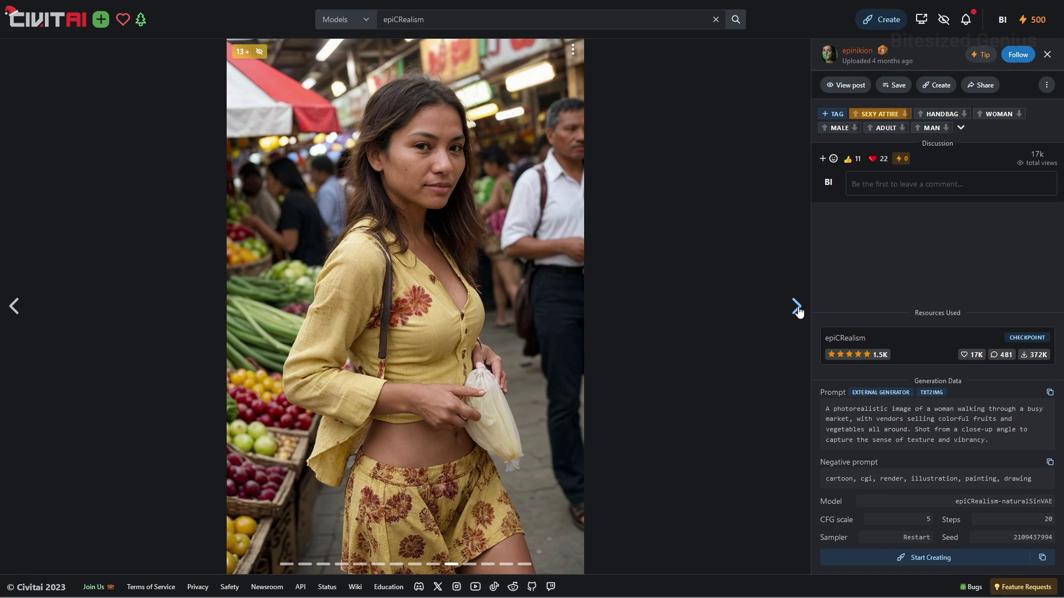
click(796, 307)
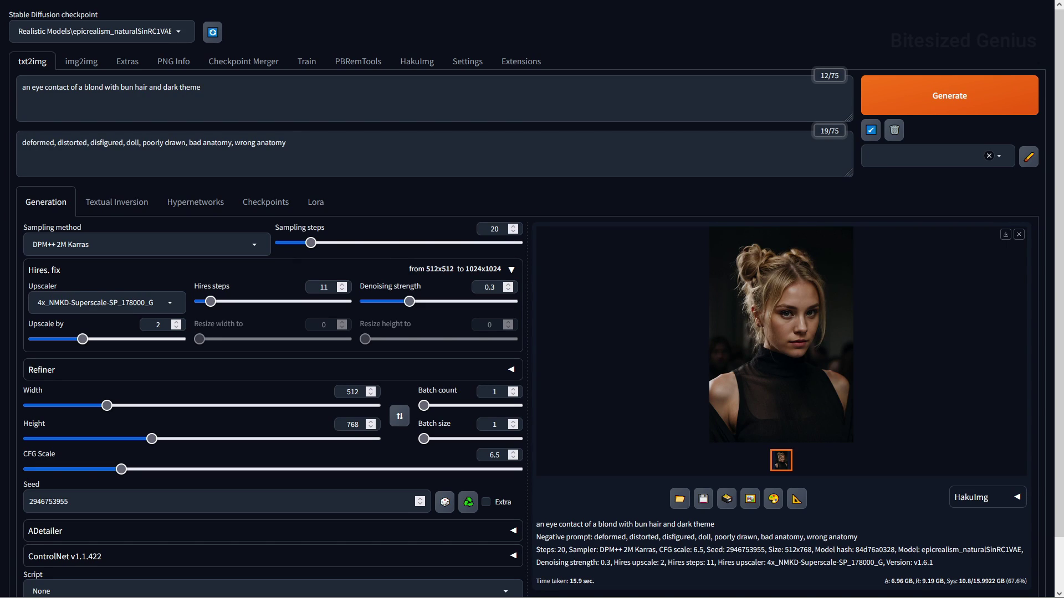
View the blonde portrait, then the new braided-woman portrait, full-screen.
click(759, 360)
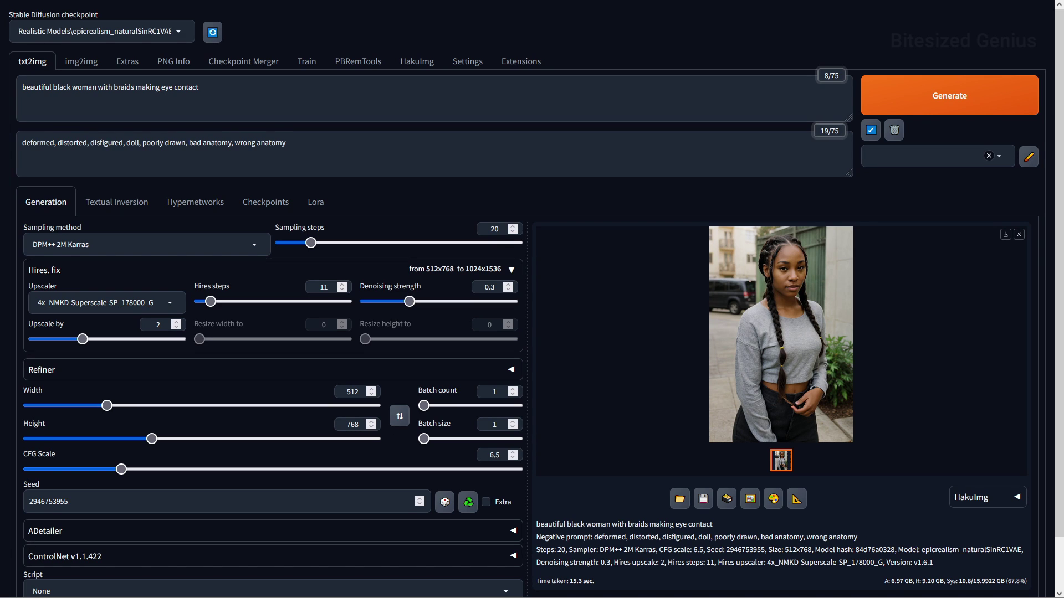
click(784, 363)
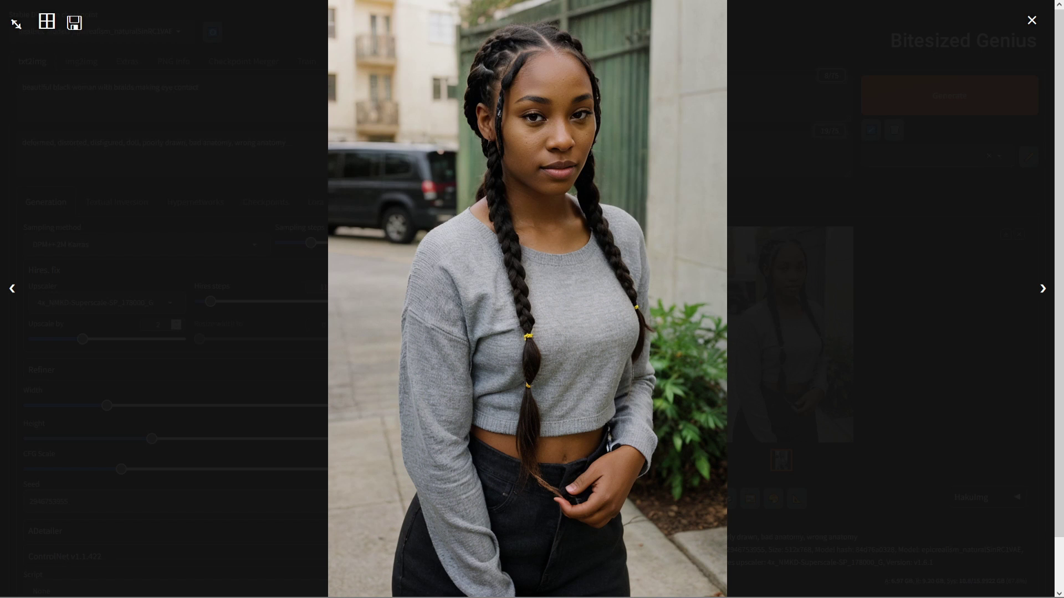
Close the full-screen view, enlarge the hoodie woman portrait, then close that view too.
key(Escape)
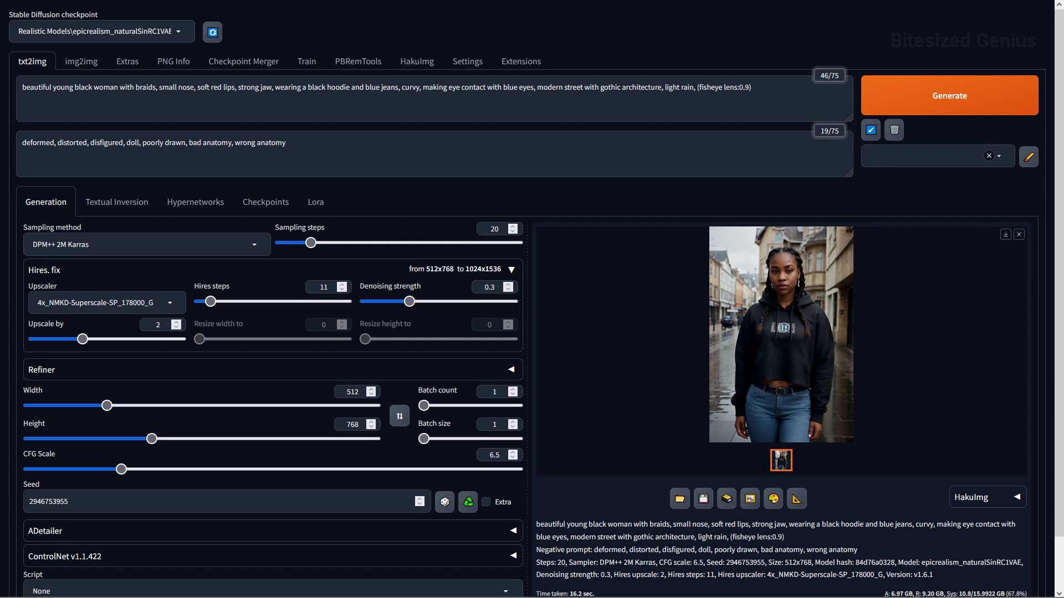
click(684, 317)
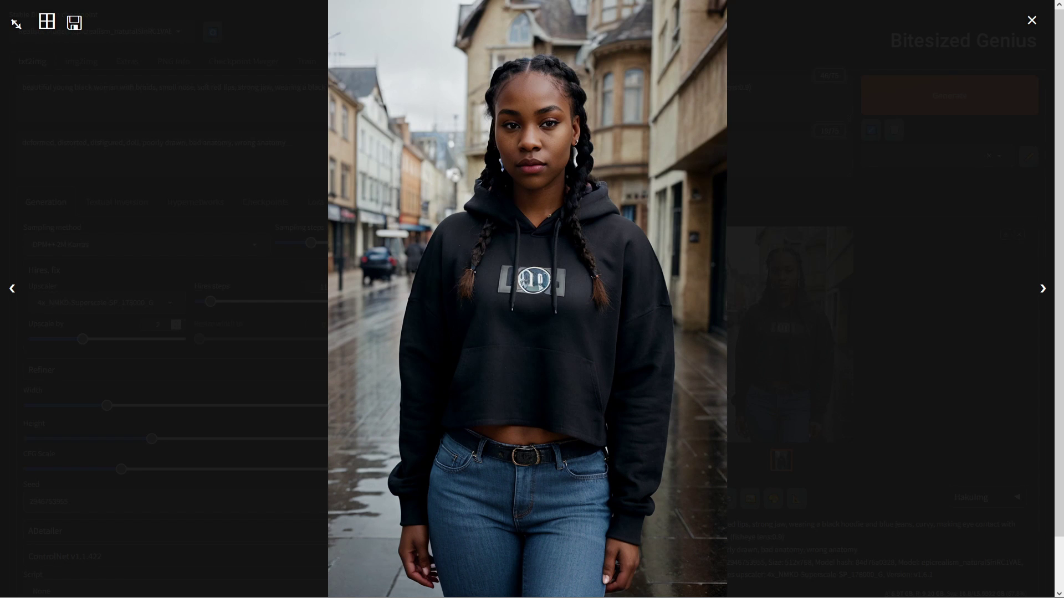
scroll(528, 230, down, 5)
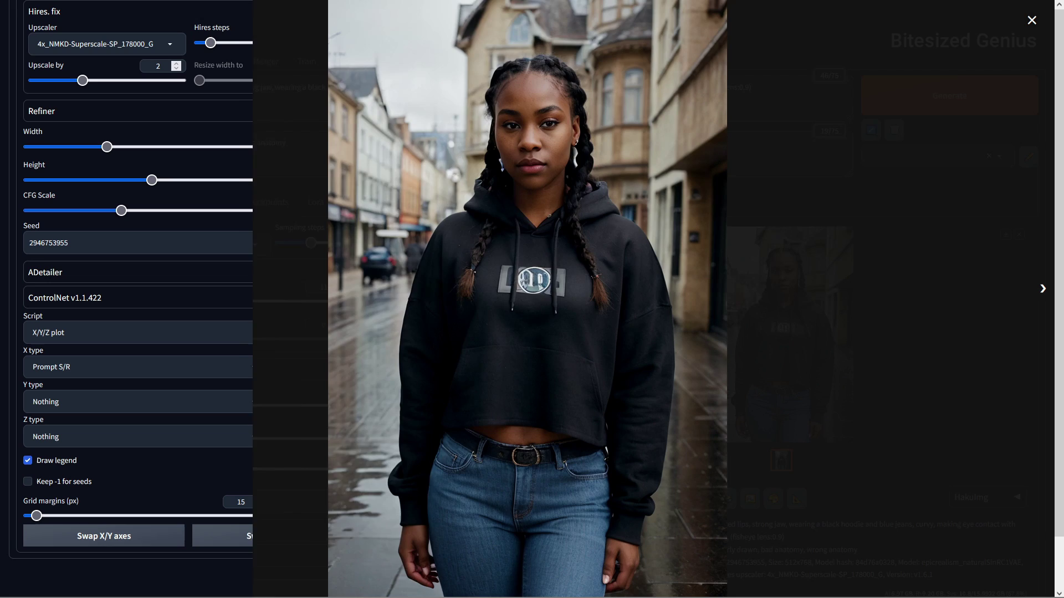
click(529, 231)
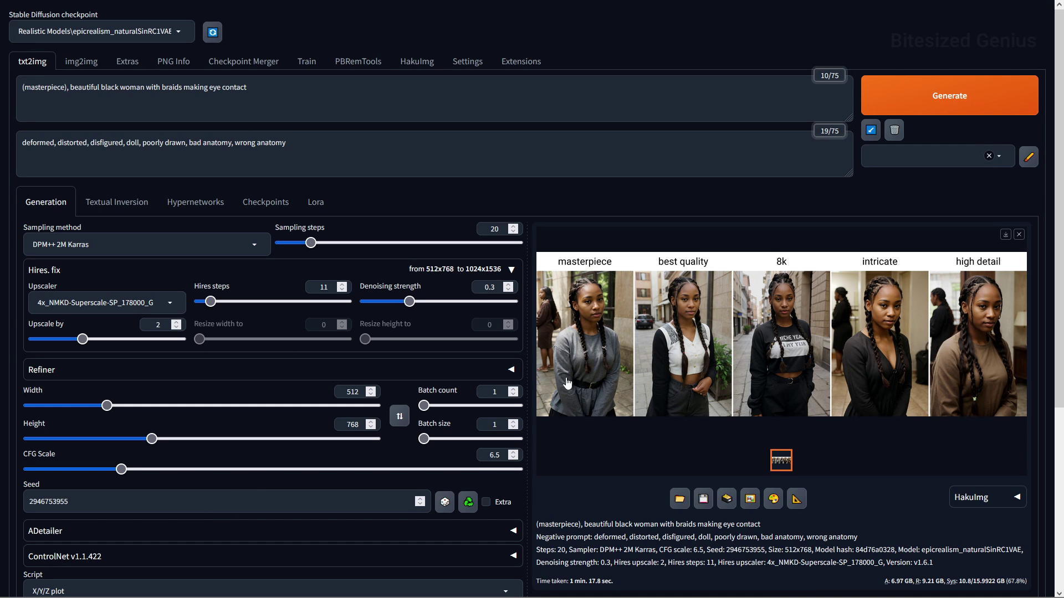
Generate the seed grid for 115, 653, 1567, 242 and 316 and enlarge it.
click(587, 343)
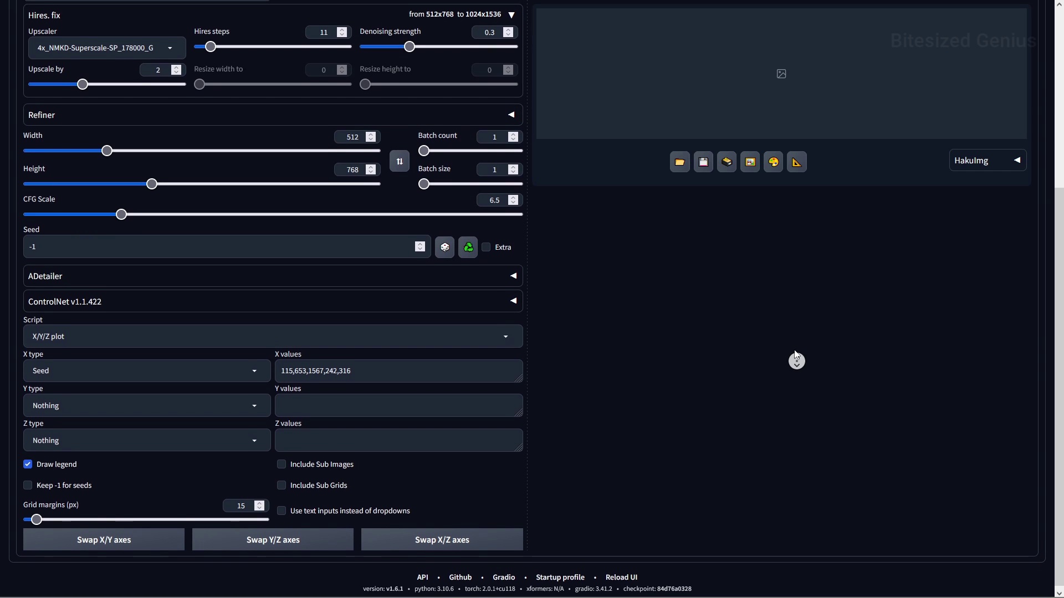
scroll(796, 361, up, 4)
scroll(796, 361, up, 1)
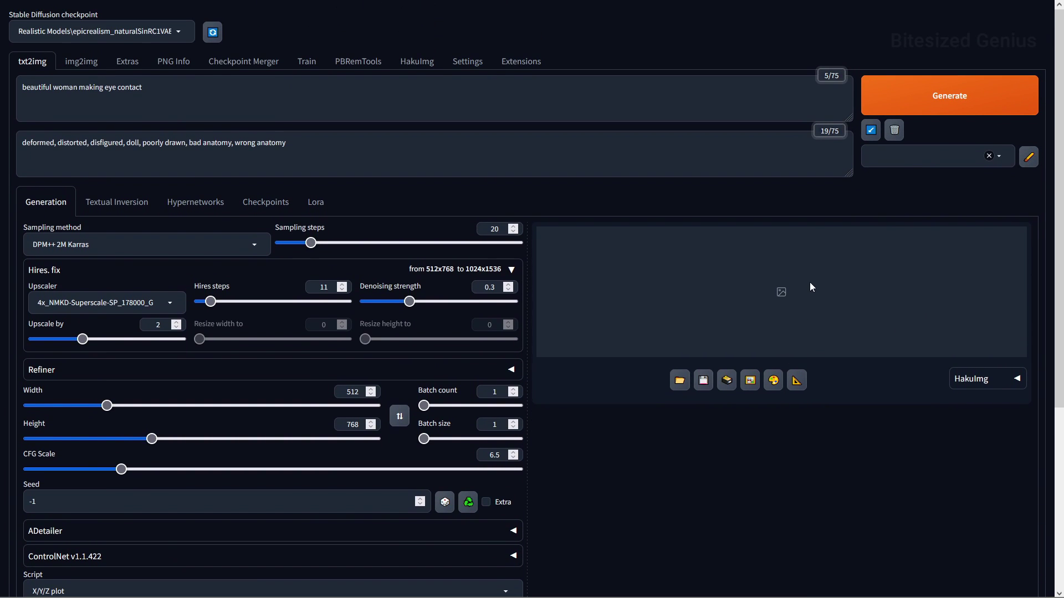
click(950, 95)
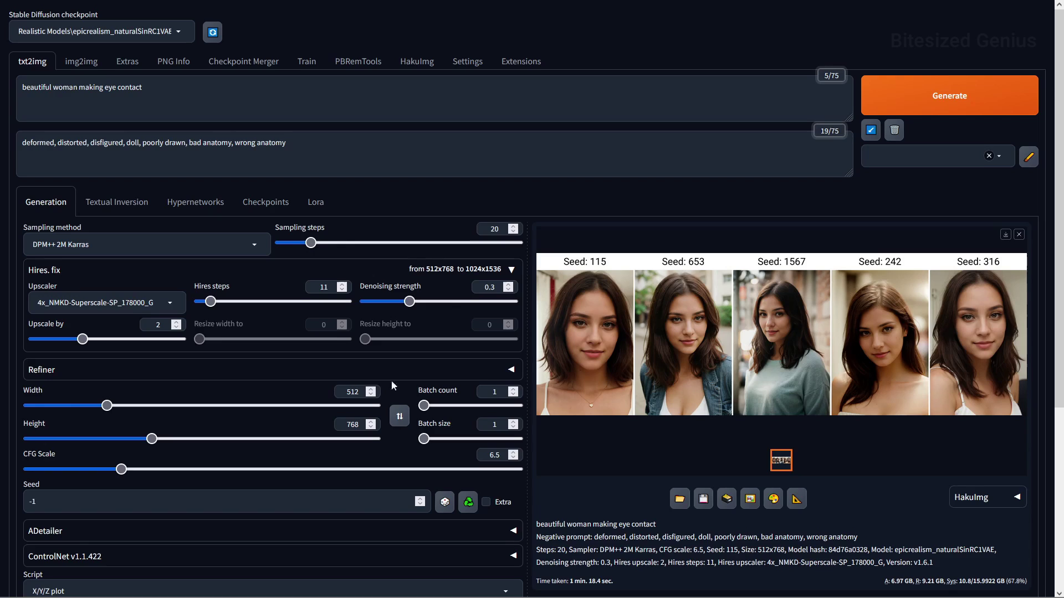
click(661, 355)
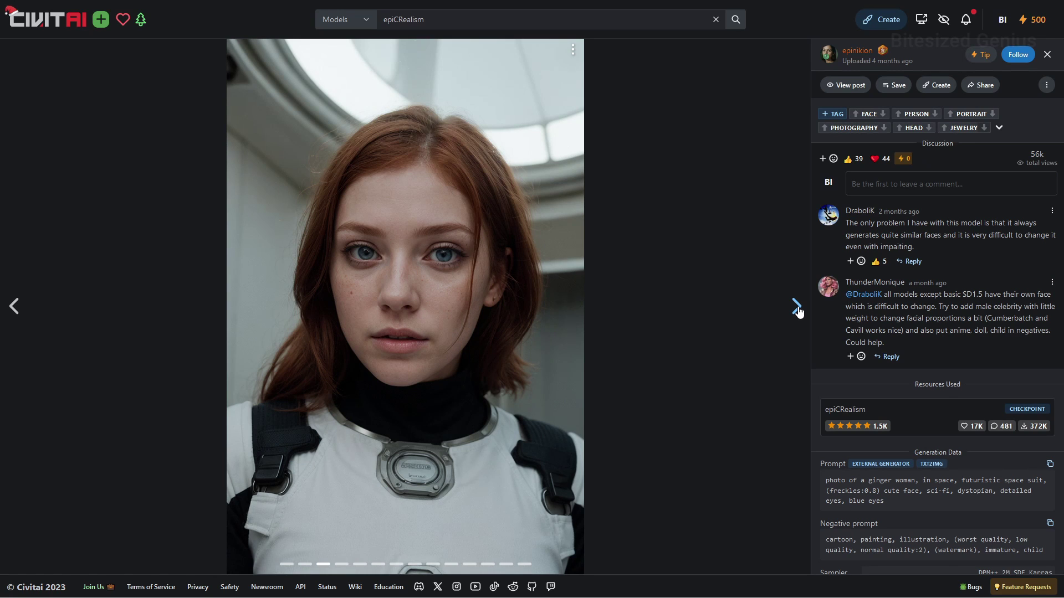
Advance through three more epiCRealism example images and their generation data.
click(796, 306)
click(796, 306)
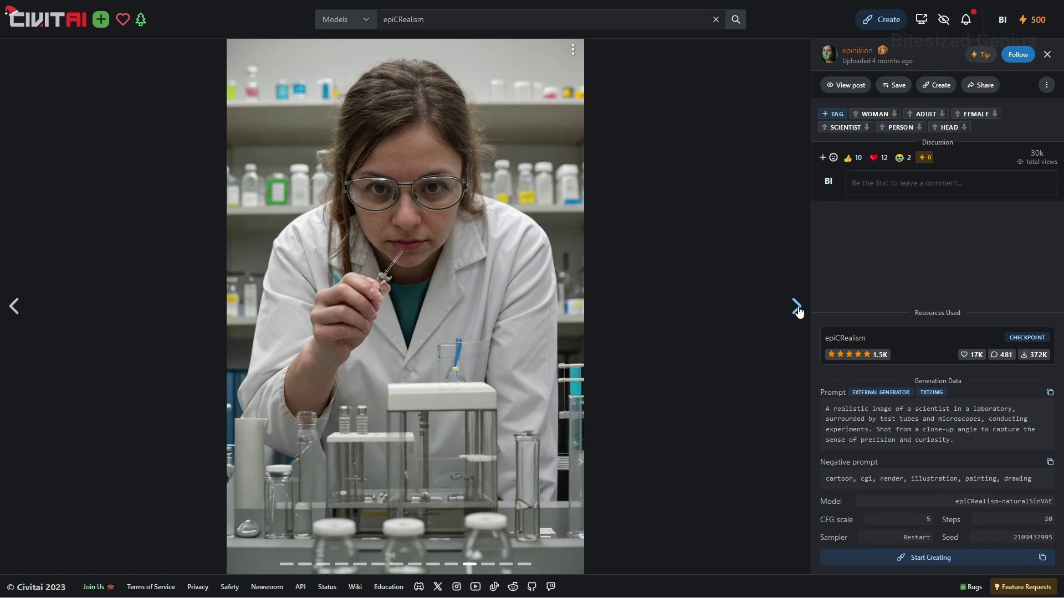
click(796, 307)
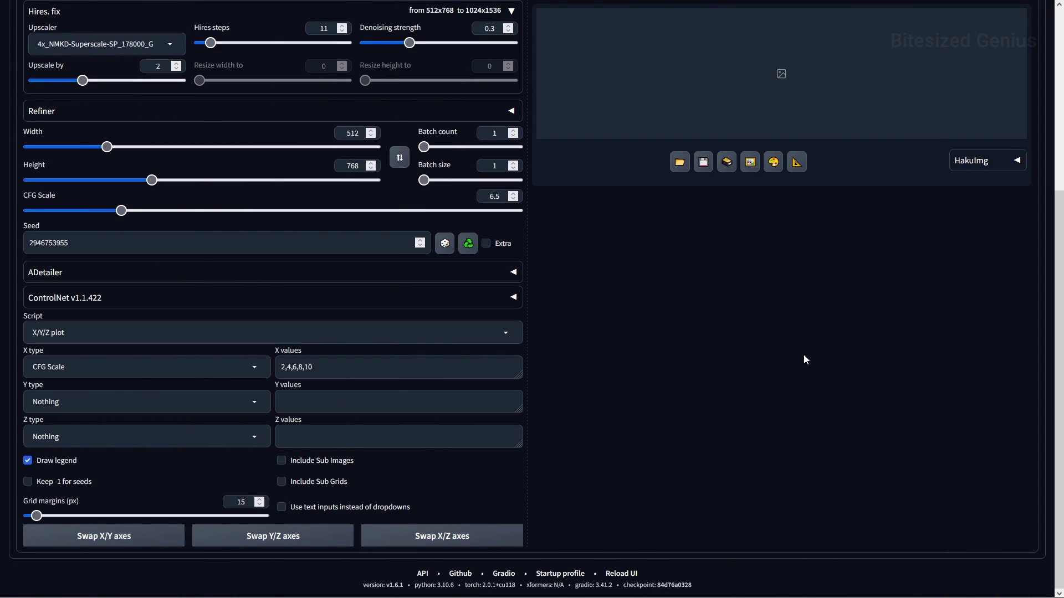
Start rendering the CFG scale 2, 4, 6, 8, 10 comparison grid.
scroll(803, 354, up, 5)
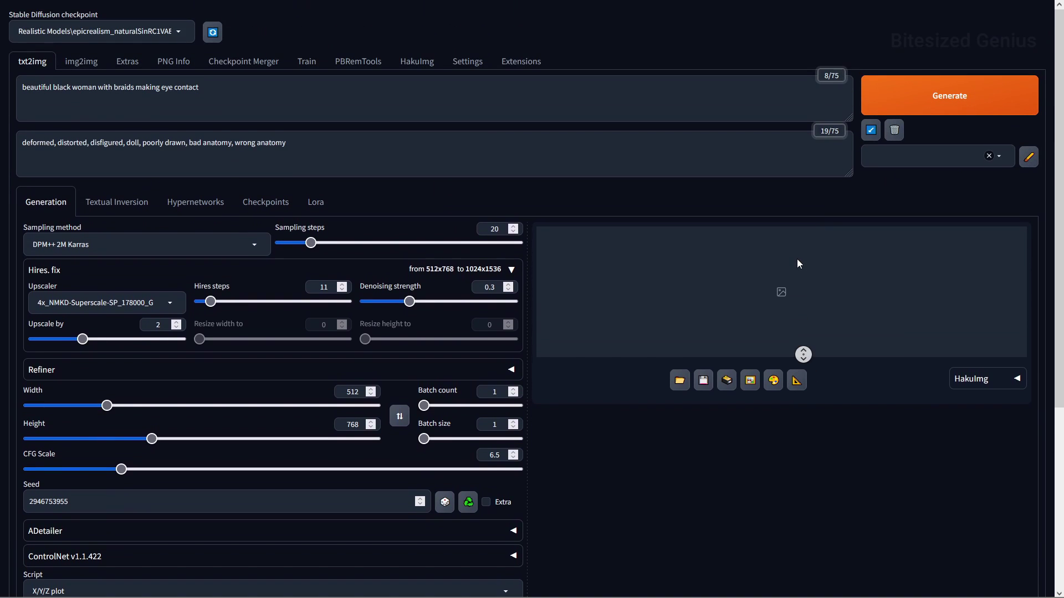
click(936, 102)
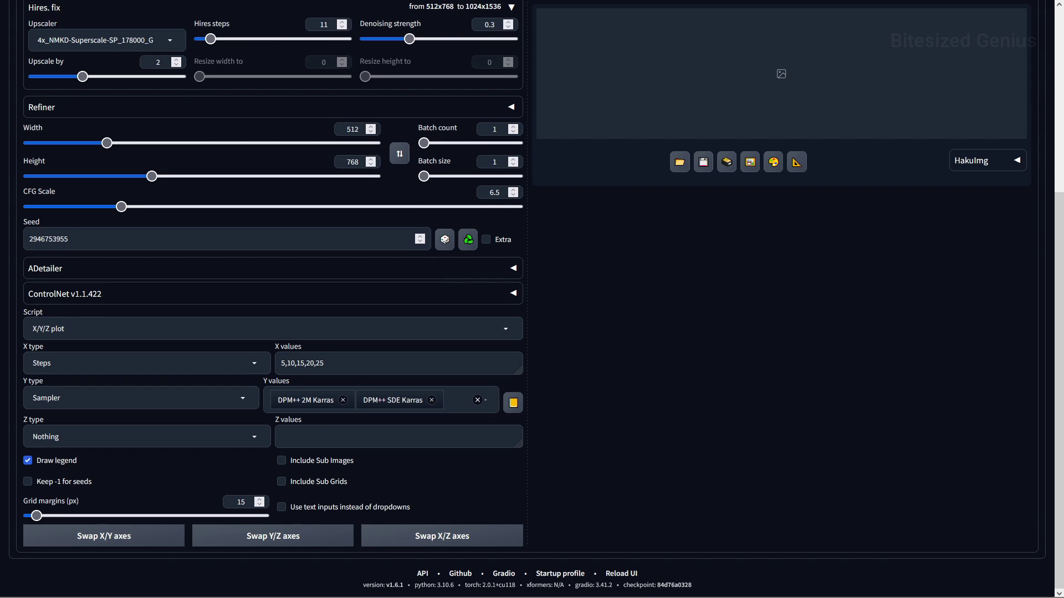
Generate the steps 5–25 versus DPM++ 2M Karras and DPM++ SDE Karras grid.
scroll(621, 471, up, 5)
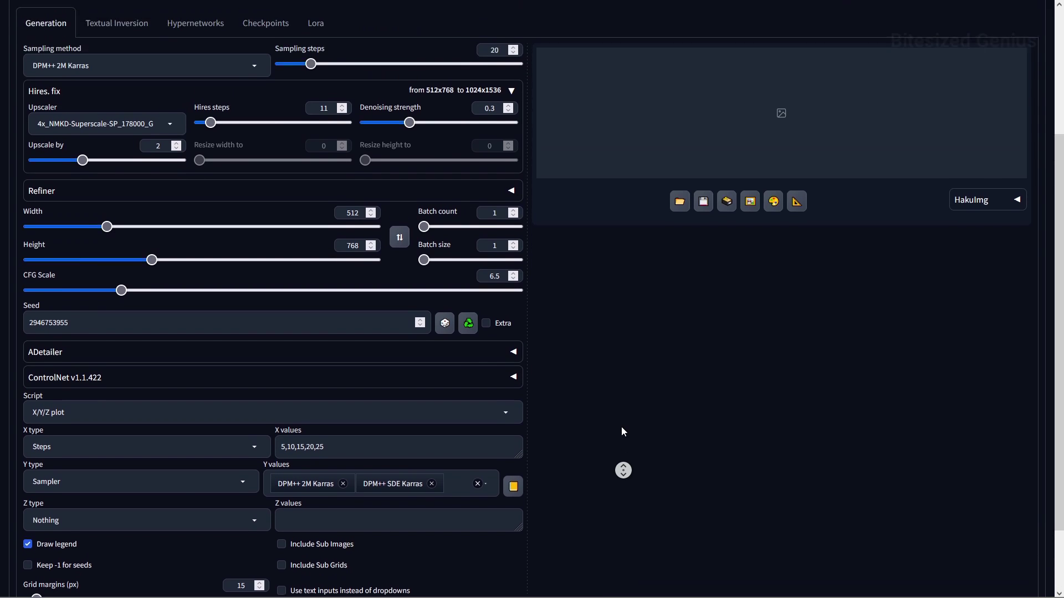
click(950, 114)
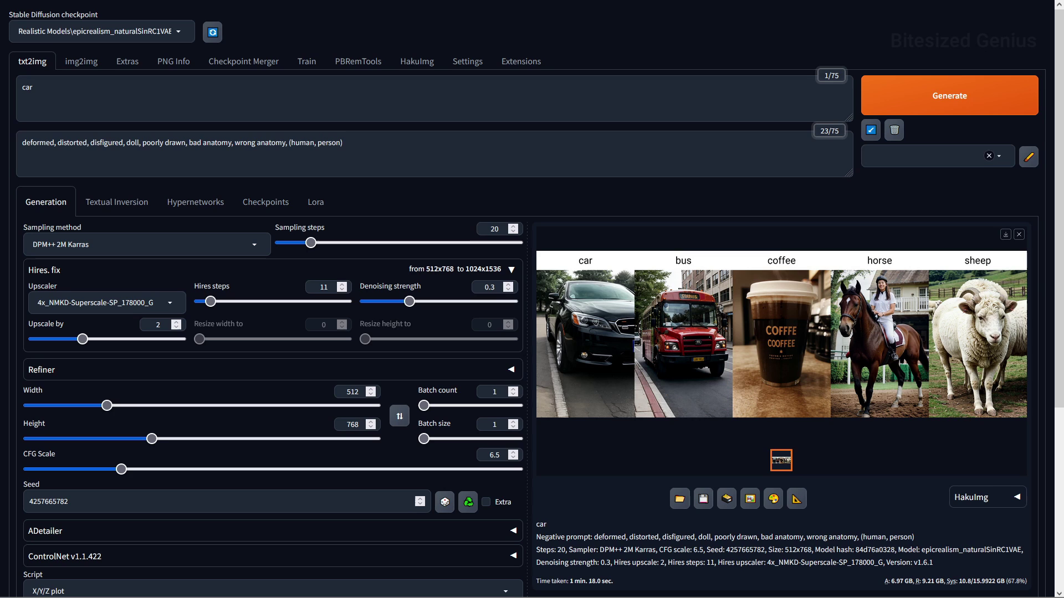
Enlarge the car/bus/coffee/horse/sheep grid, then generate the artic, desert, space station grid.
click(563, 340)
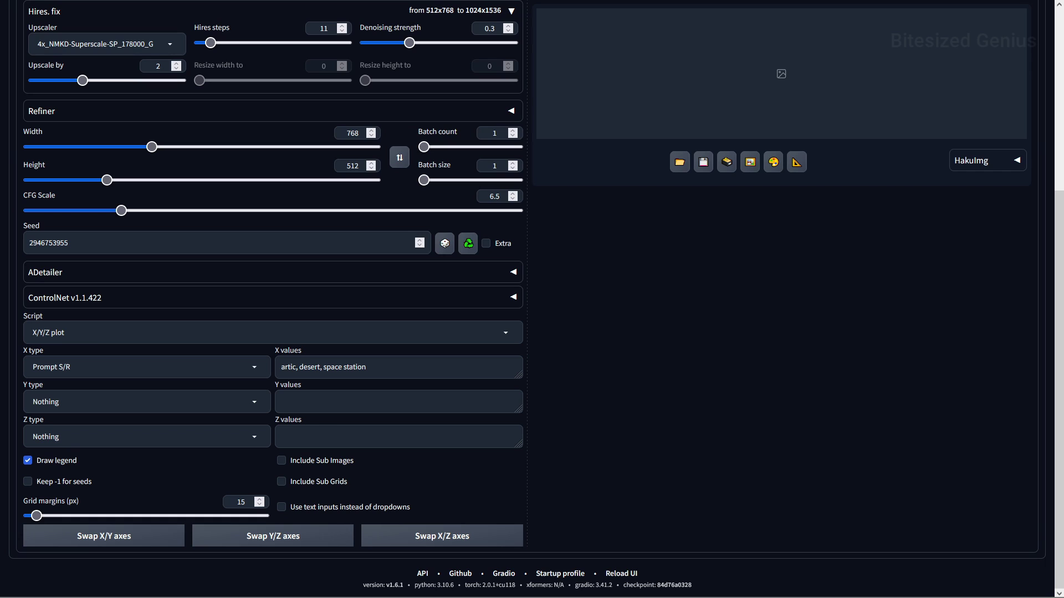
scroll(686, 260, up, 5)
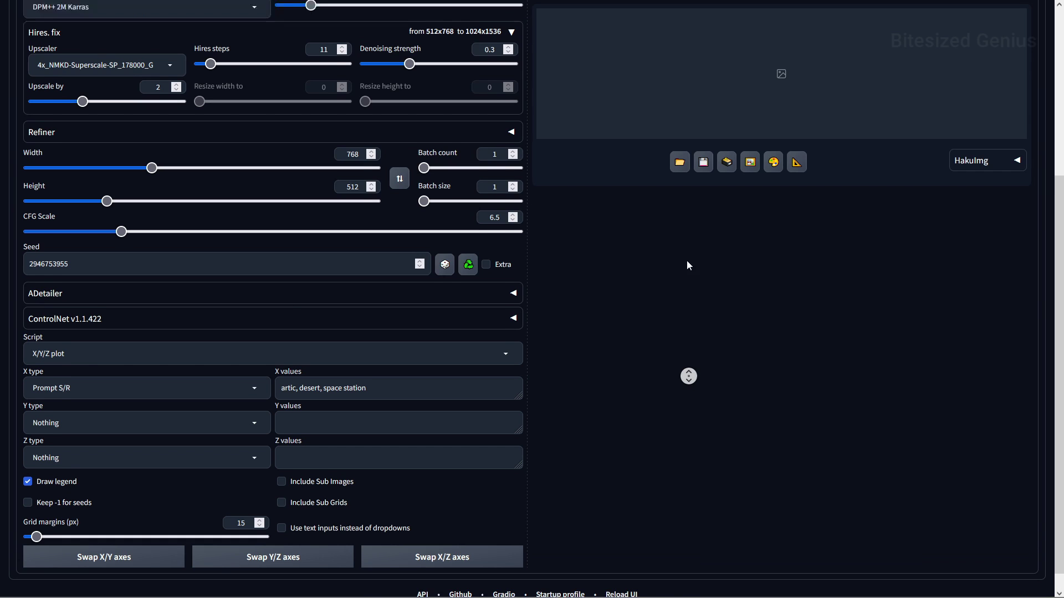
click(909, 111)
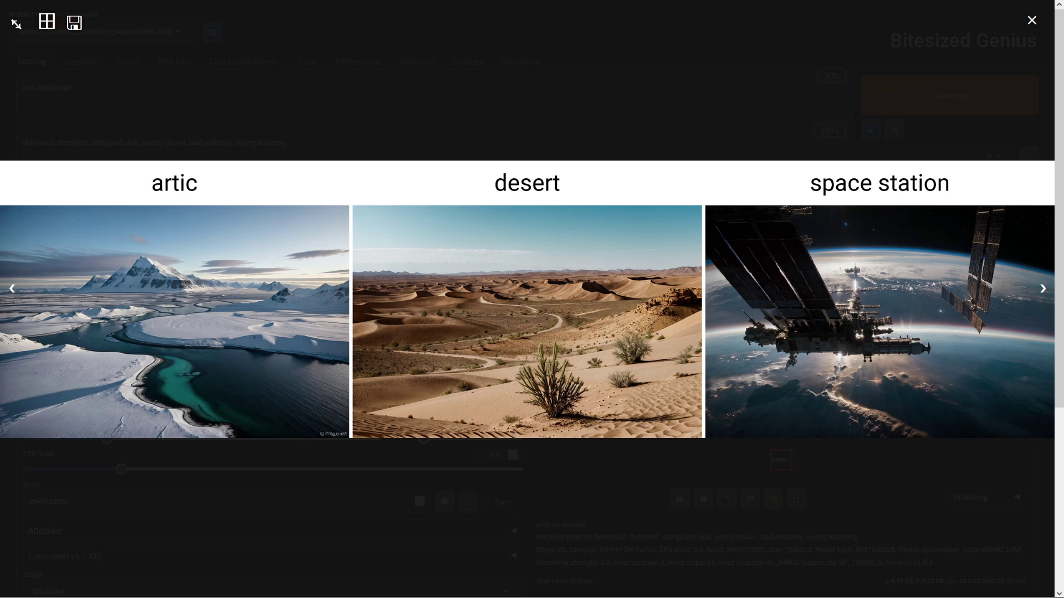